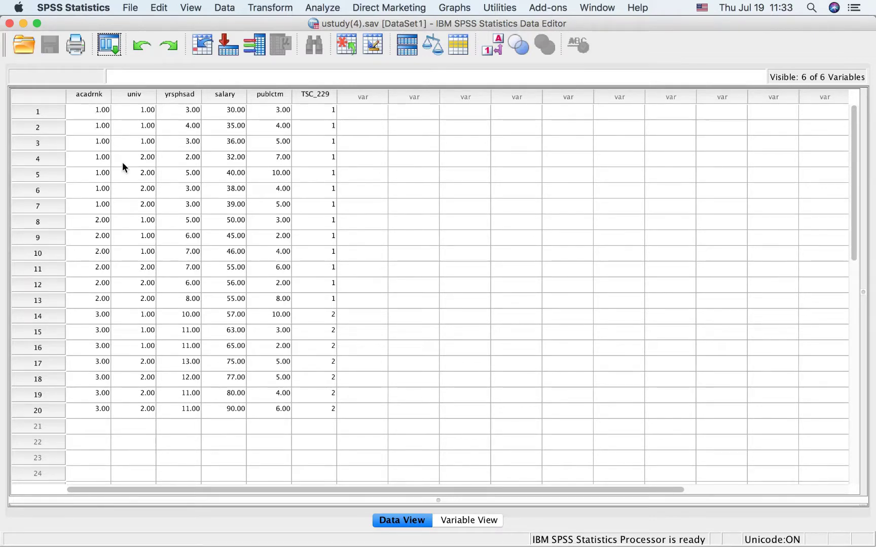
Check the value labels defined for the acadrnk variable, leave them as they are, and return to the data
{"action": "left_click", "coordinate": [470, 520]}
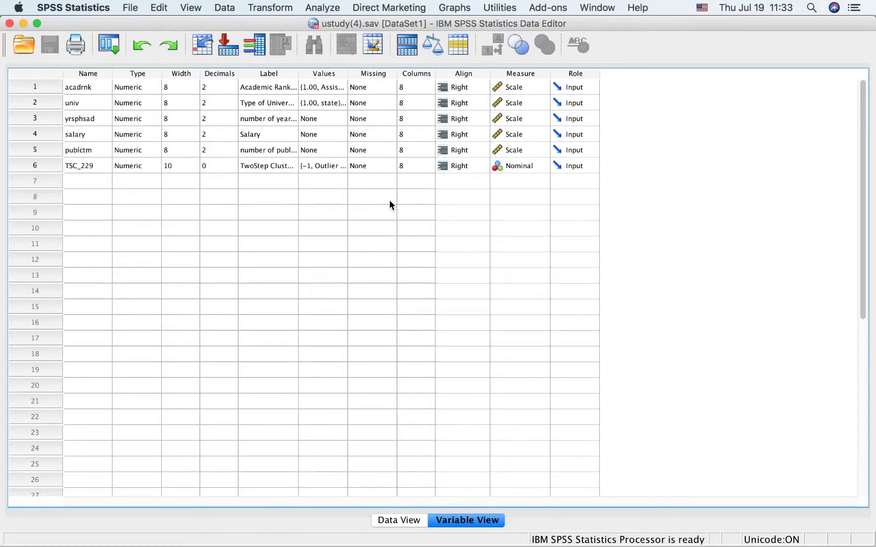
{"action": "left_click", "coordinate": [321, 86]}
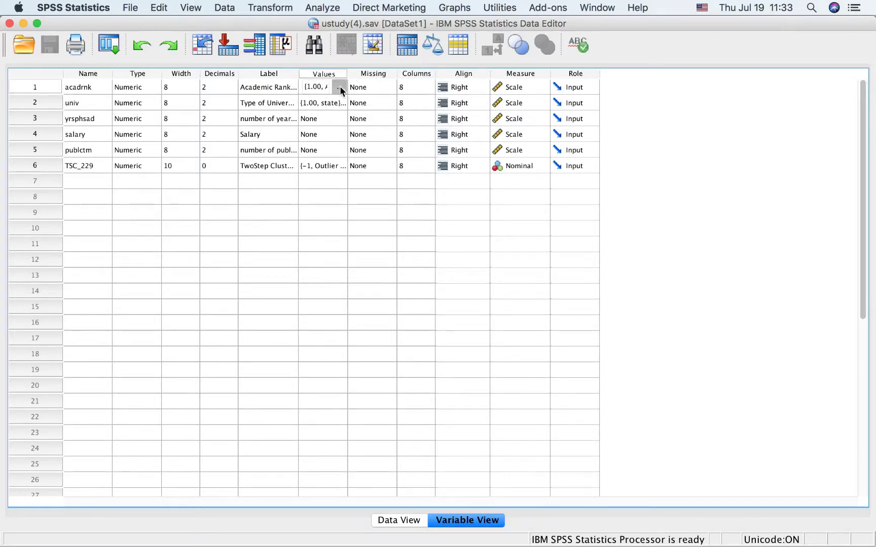
{"action": "left_click", "coordinate": [339, 87]}
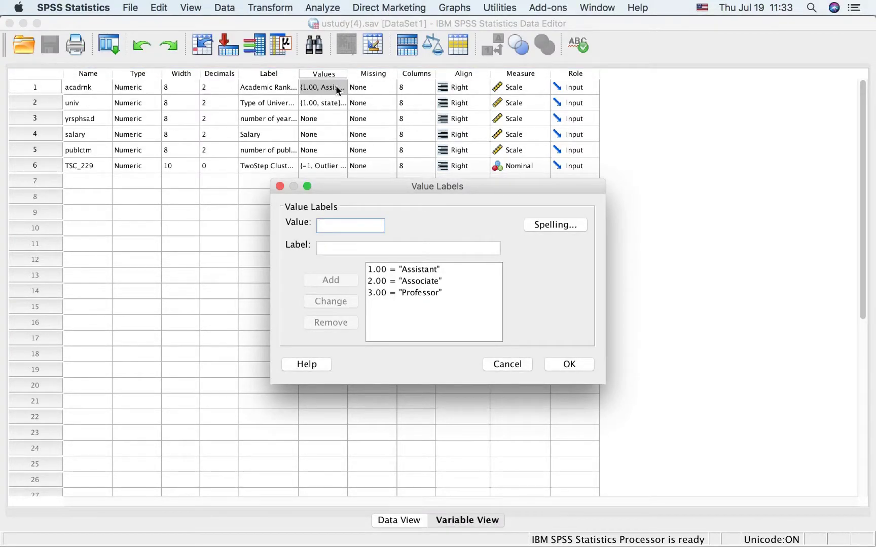
{"action": "left_click", "coordinate": [280, 186]}
{"action": "left_click", "coordinate": [385, 521]}
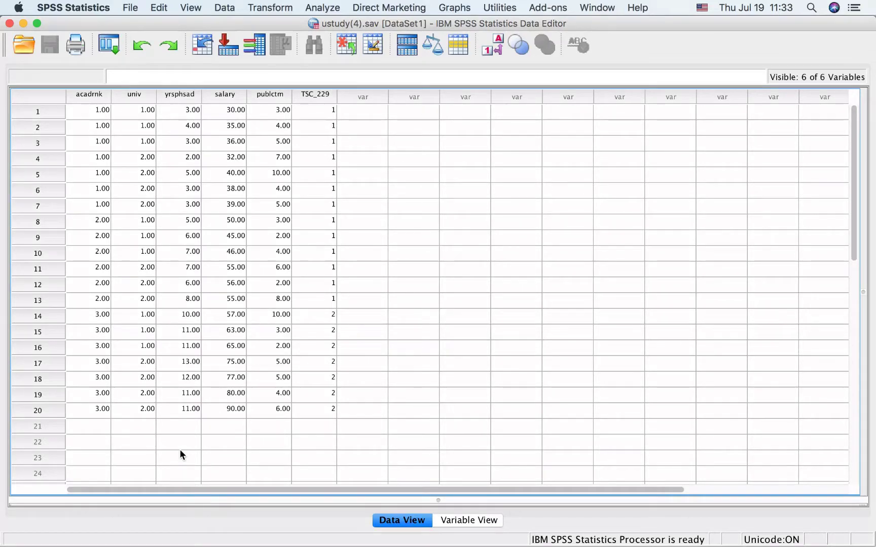
Set up a One-Way ANOVA with Salary as the dependent variable and Academic Ranking as the factor
{"action": "left_click", "coordinate": [338, 12]}
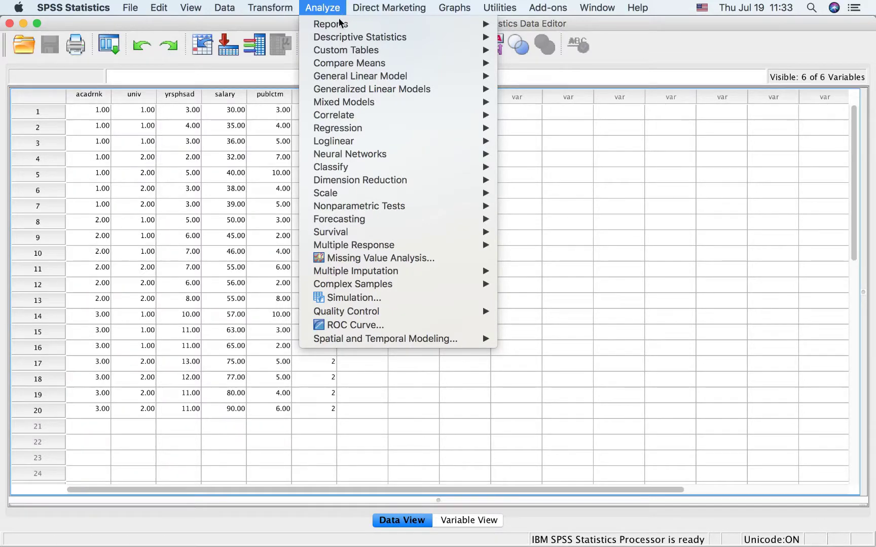
{"action": "mouse_move", "coordinate": [357, 66]}
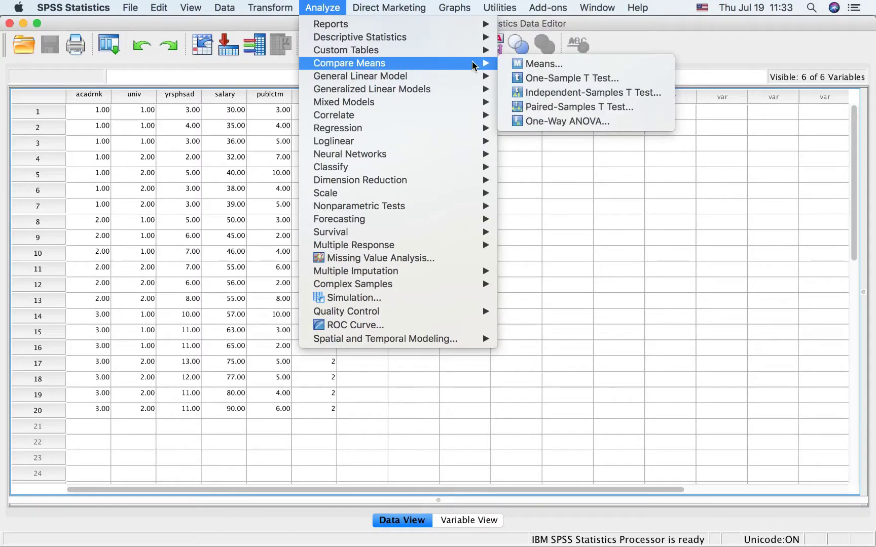
{"action": "left_click", "coordinate": [542, 122]}
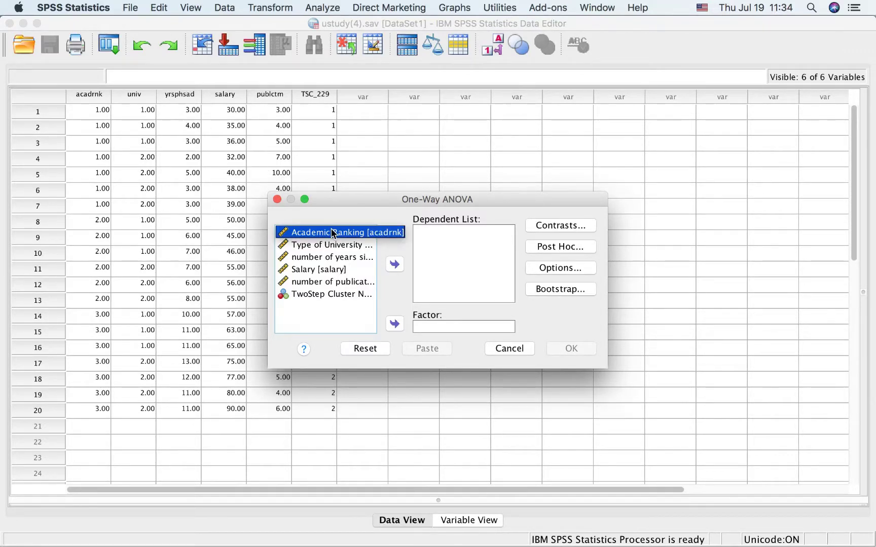
{"action": "left_click", "coordinate": [332, 271]}
{"action": "left_click", "coordinate": [393, 265]}
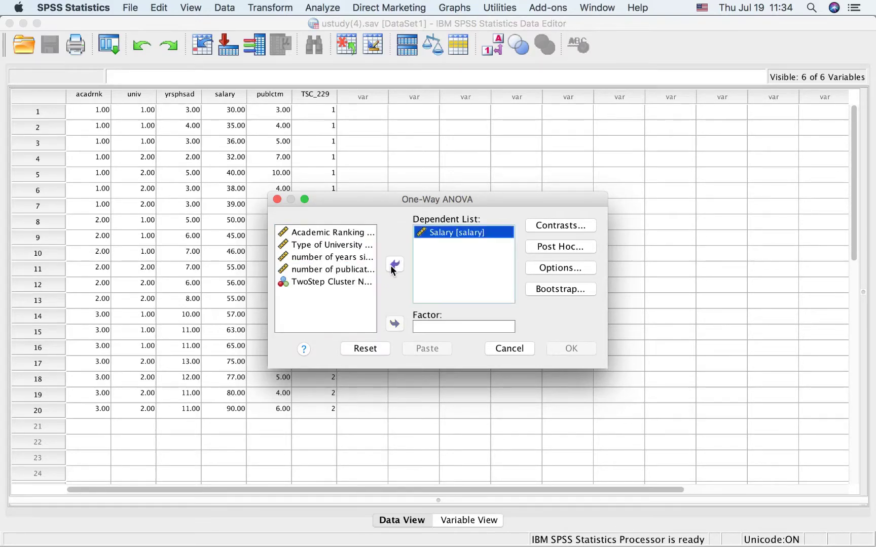
{"action": "left_click", "coordinate": [304, 233]}
{"action": "left_click", "coordinate": [395, 325]}
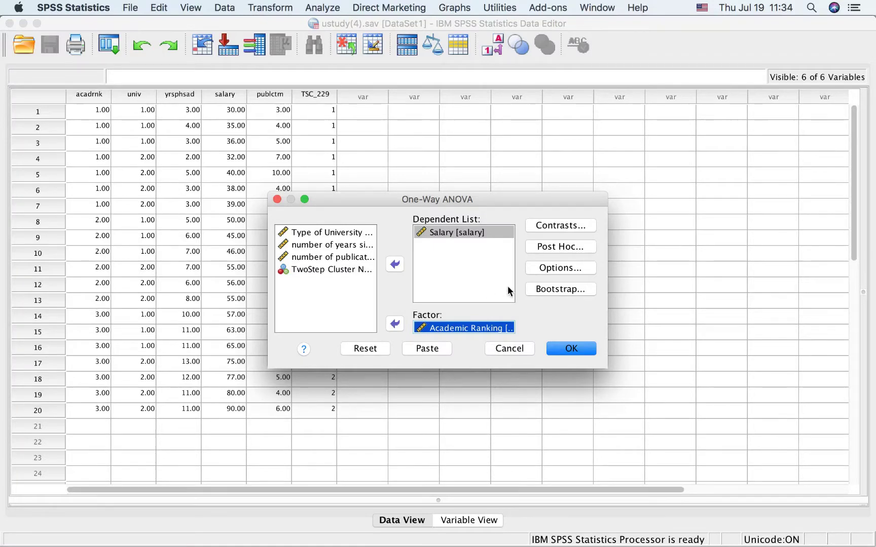
Add the LSD and Tukey post hoc comparisons to the One-Way ANOVA
{"action": "left_click", "coordinate": [562, 247]}
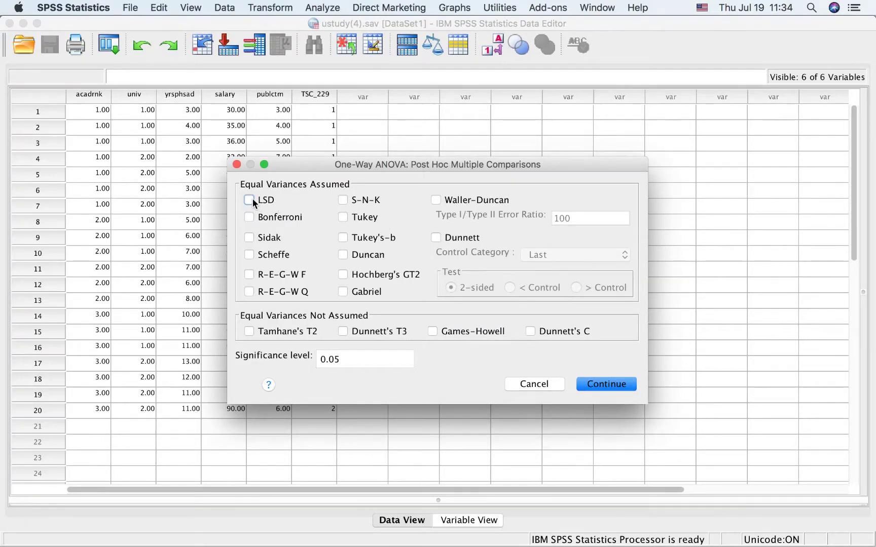
{"action": "left_click", "coordinate": [343, 219]}
{"action": "left_click", "coordinate": [593, 383]}
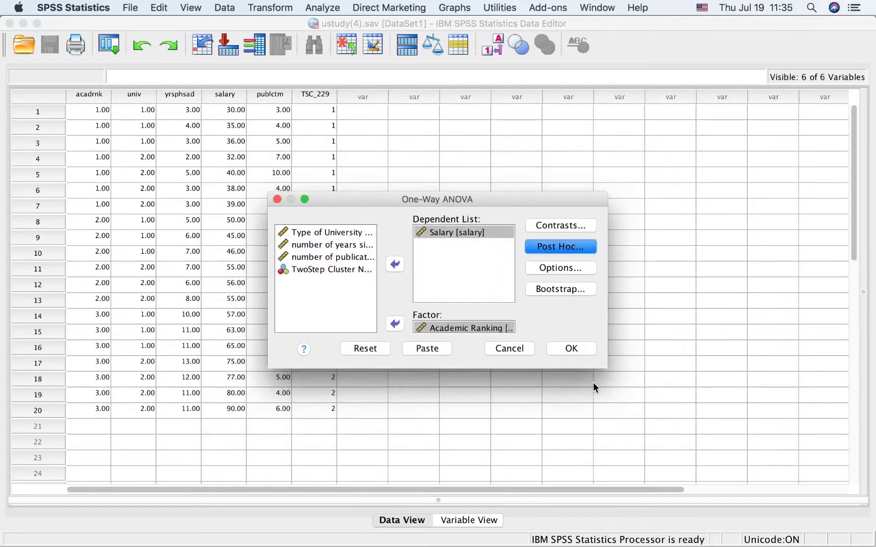
Include descriptive statistics, the homogeneity of variance test, the Welch test and a means plot, and run the ANOVA
{"action": "left_click", "coordinate": [557, 268]}
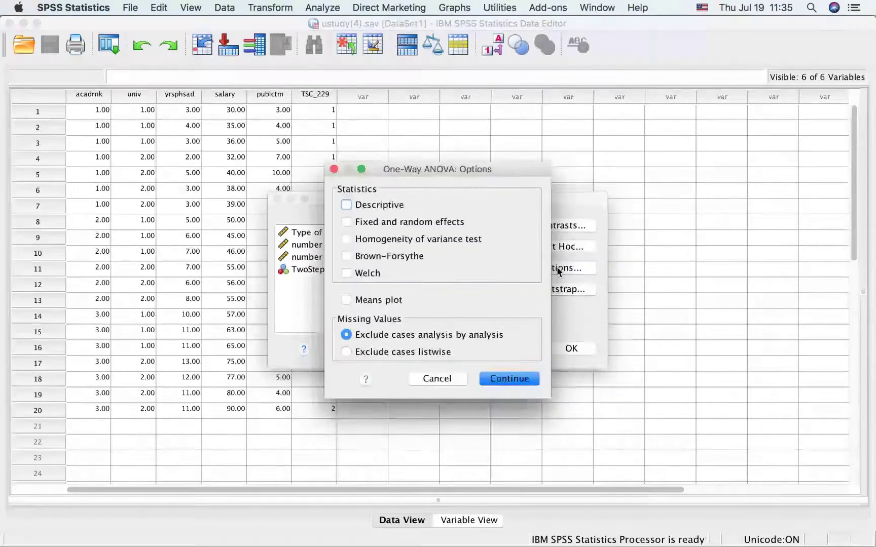
{"action": "left_click", "coordinate": [348, 205]}
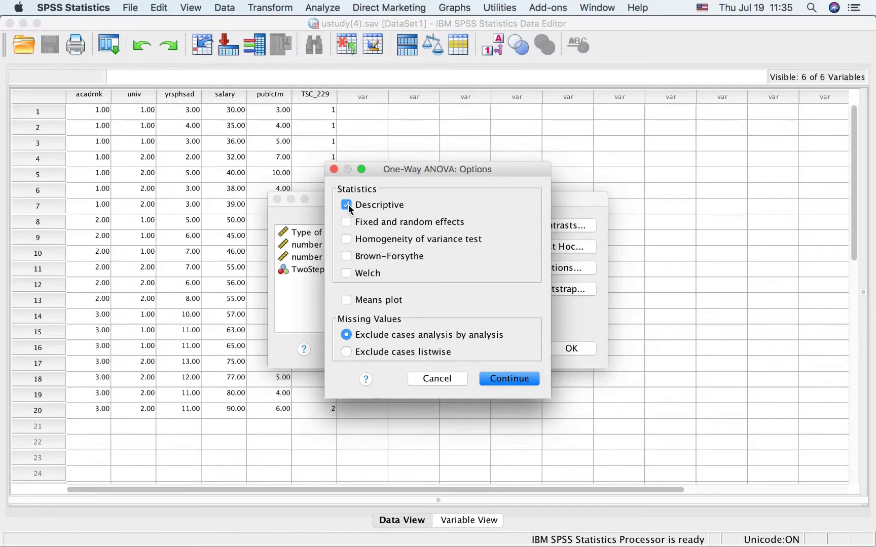
{"action": "left_click", "coordinate": [348, 239]}
{"action": "left_click", "coordinate": [347, 273]}
{"action": "left_click", "coordinate": [509, 380]}
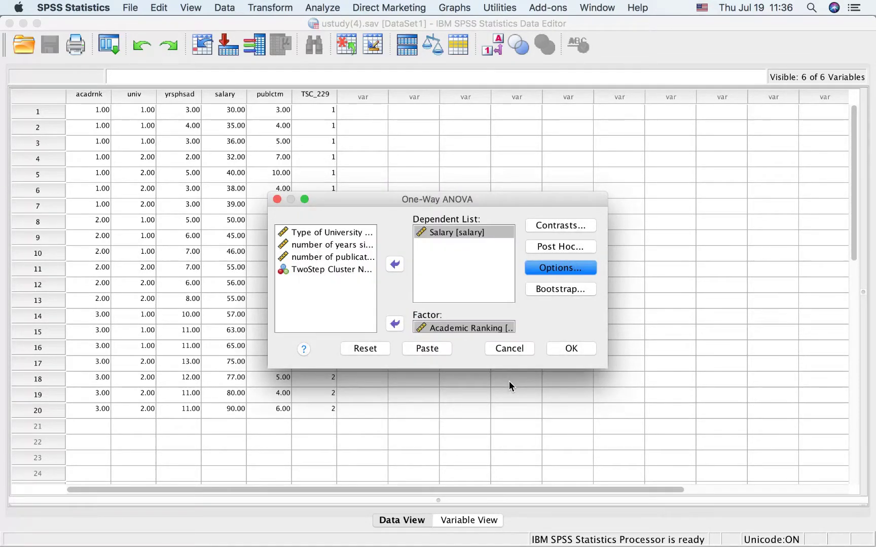
{"action": "left_click", "coordinate": [571, 353]}
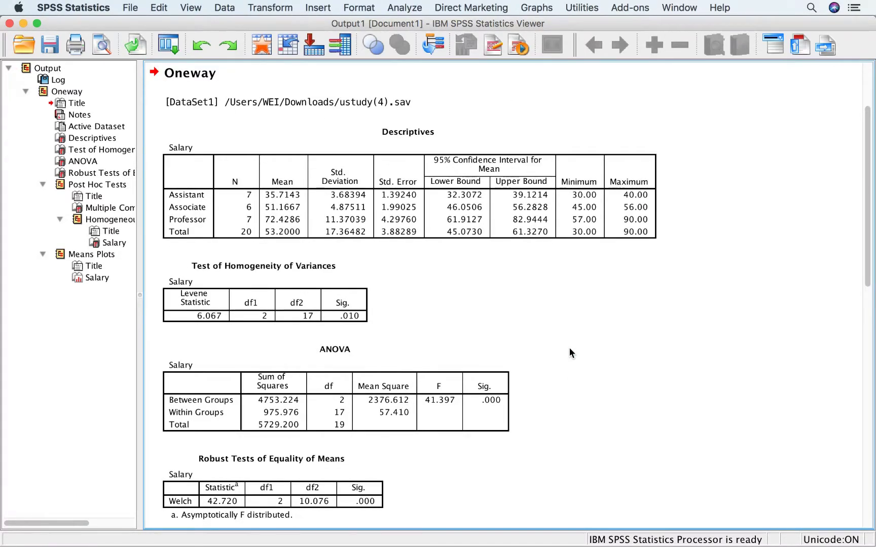
Examine the Descriptives table for the salary group sizes, means and standard deviations by academic rank
{"action": "left_click", "coordinate": [346, 194]}
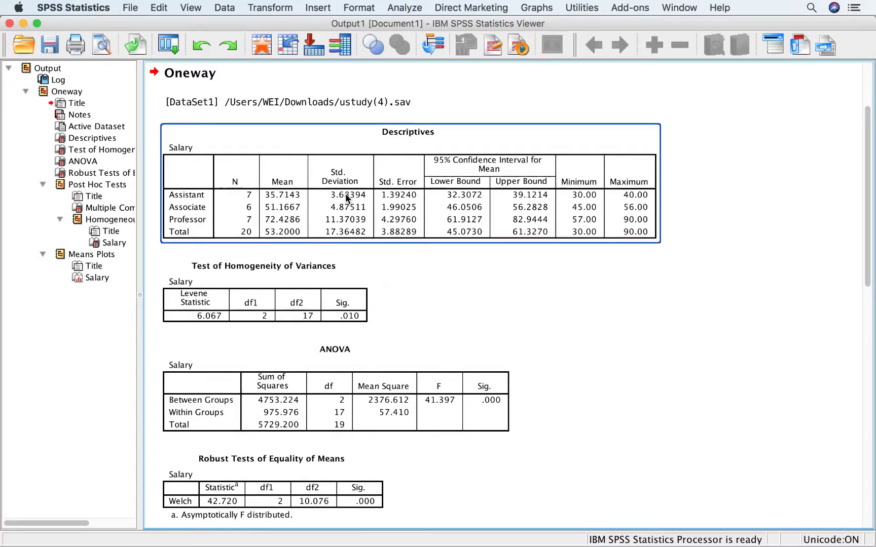
{"action": "left_click", "coordinate": [530, 247]}
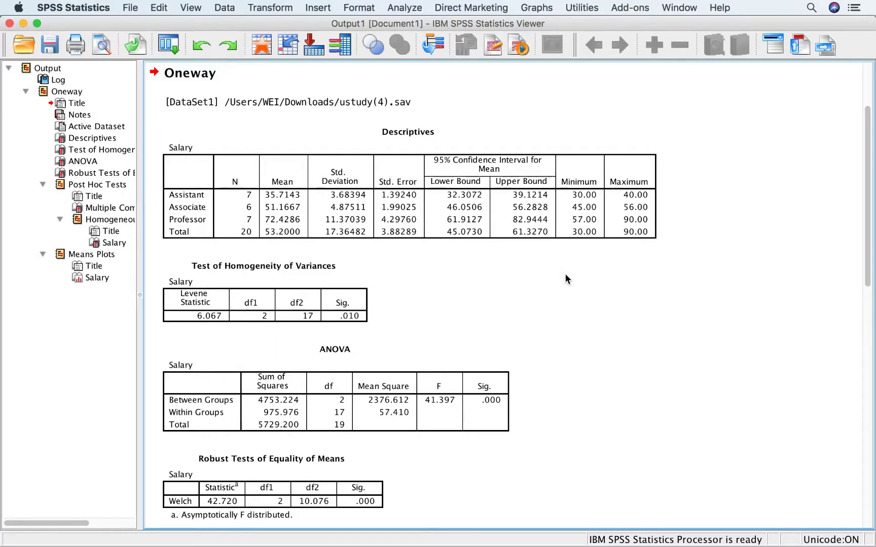
{"action": "left_click", "coordinate": [393, 240]}
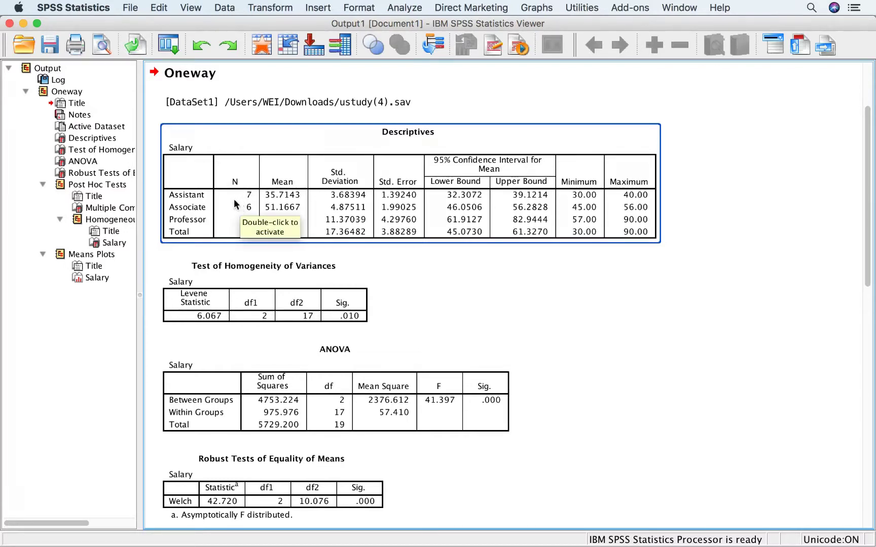
{"action": "left_click", "coordinate": [231, 259]}
{"action": "left_click", "coordinate": [232, 253]}
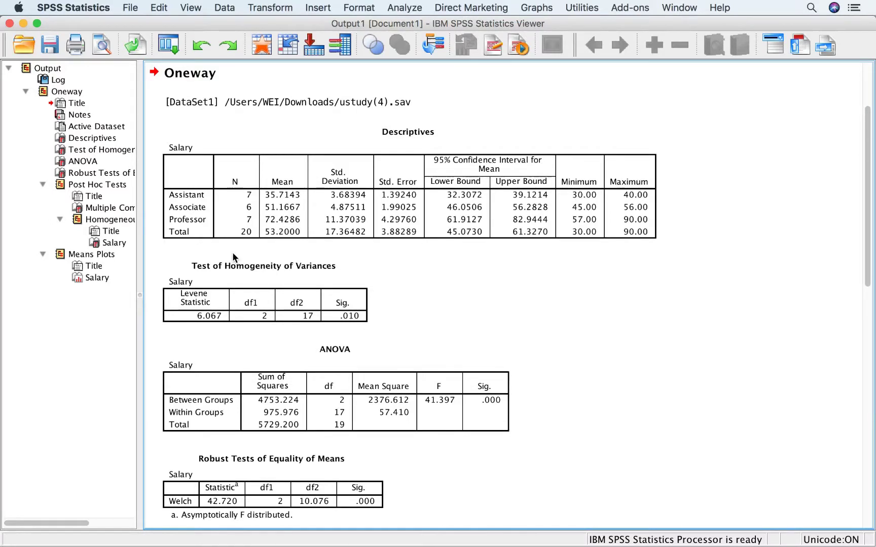
{"action": "left_click", "coordinate": [280, 238]}
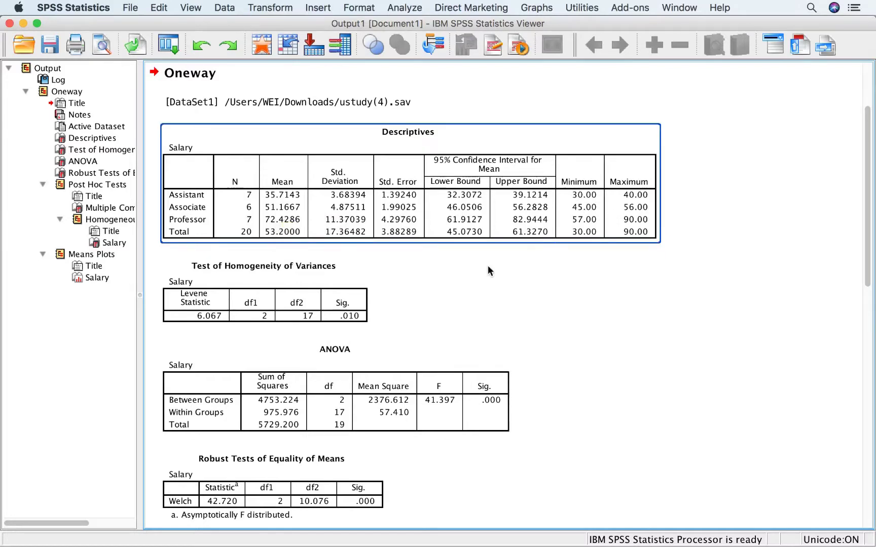
{"action": "left_click", "coordinate": [497, 286]}
Examine Levene's statistic and its significance in the Test of Homogeneity of Variances table
{"action": "scroll", "coordinate": [498, 290], "scroll_direction": "down", "scroll_amount": 5}
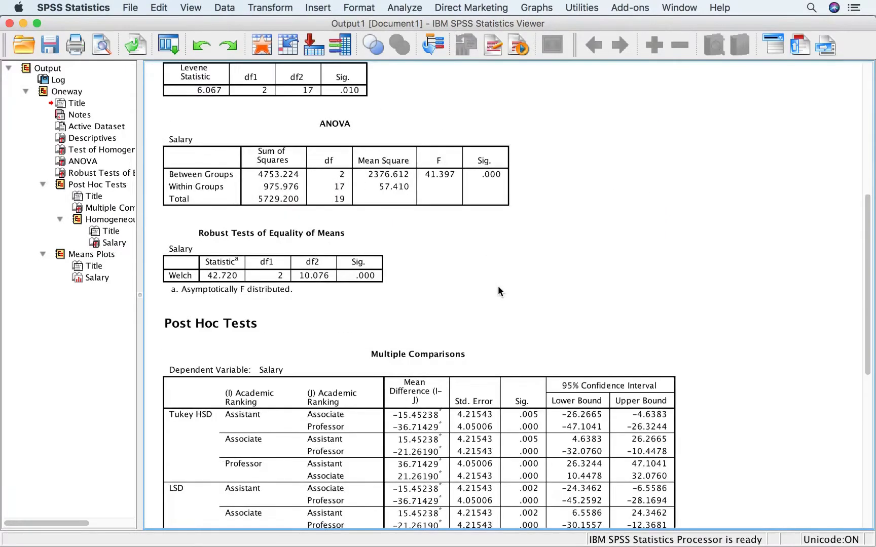
{"action": "left_click", "coordinate": [394, 211]}
{"action": "left_click", "coordinate": [260, 133]}
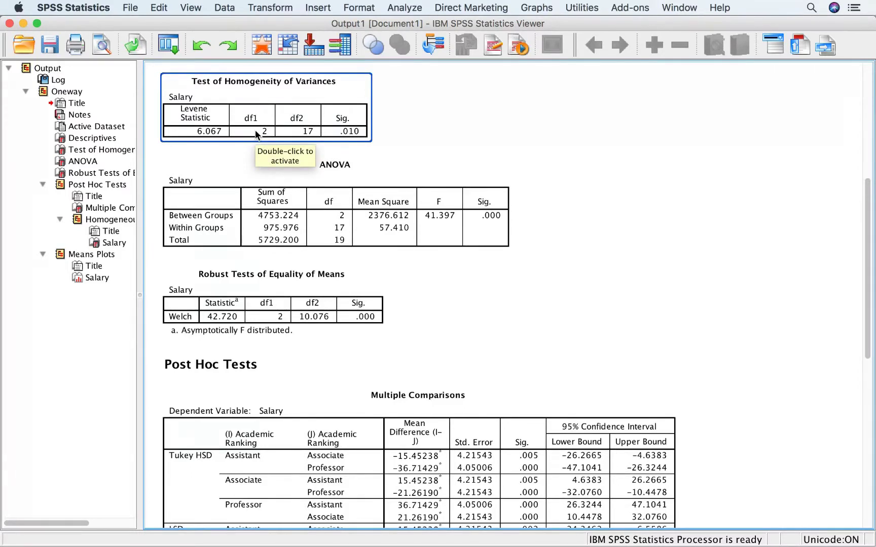
{"action": "left_click", "coordinate": [391, 134]}
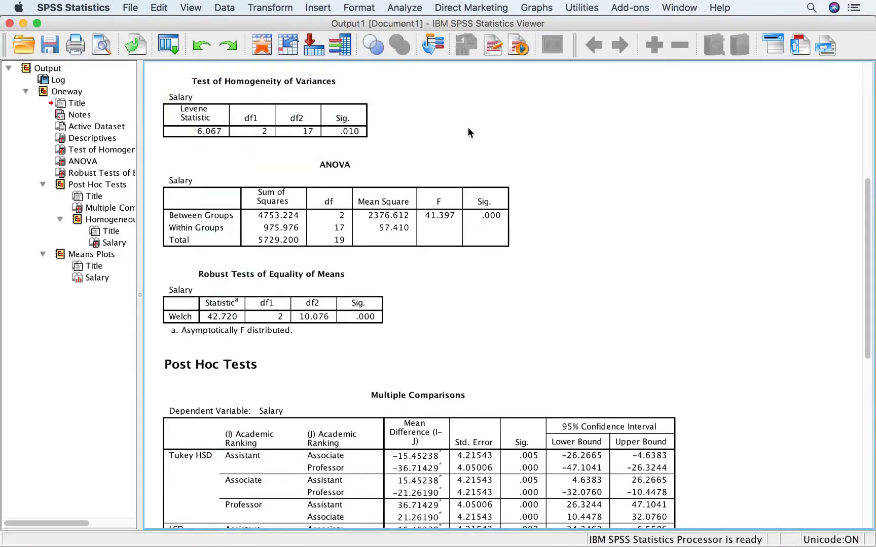
{"action": "left_click", "coordinate": [365, 132]}
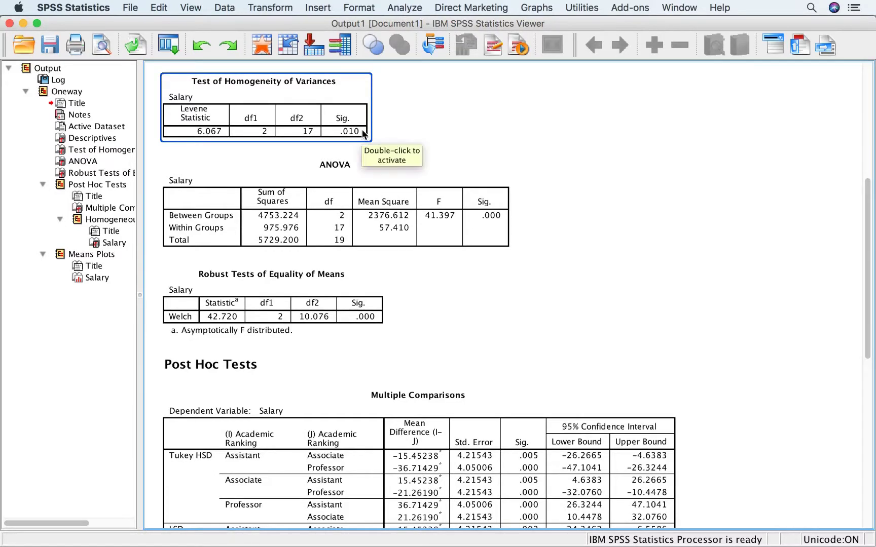
{"action": "left_click", "coordinate": [427, 129]}
{"action": "left_click", "coordinate": [368, 132]}
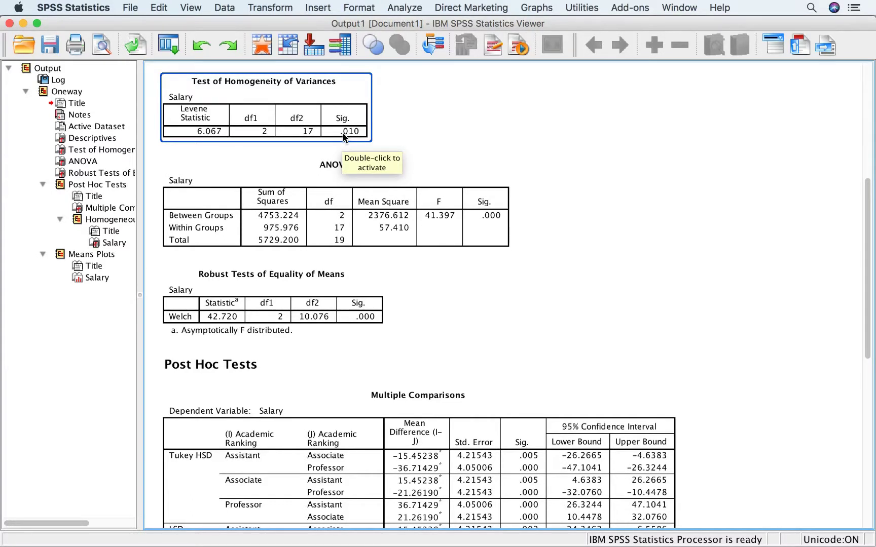
{"action": "left_click", "coordinate": [440, 142]}
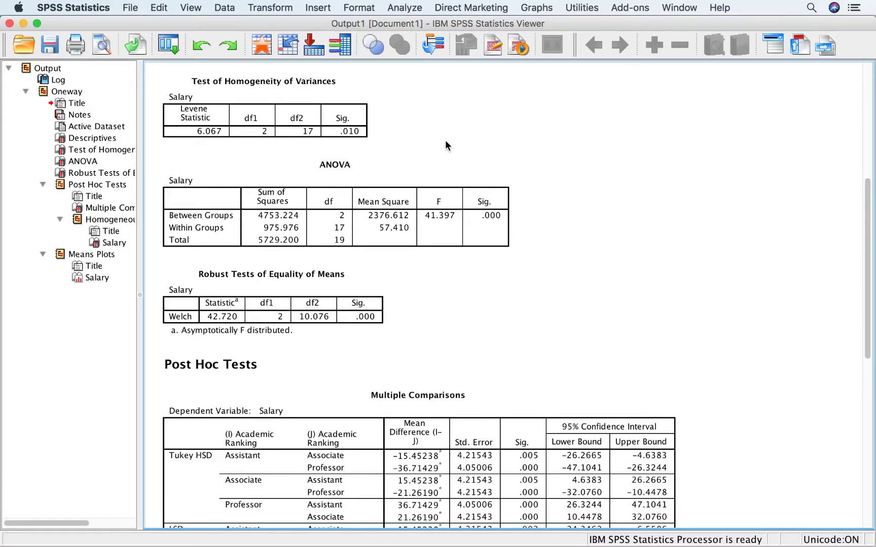
Examine the ANOVA table and the Welch result in the Robust Tests of Equality of Means
{"action": "left_click", "coordinate": [487, 209]}
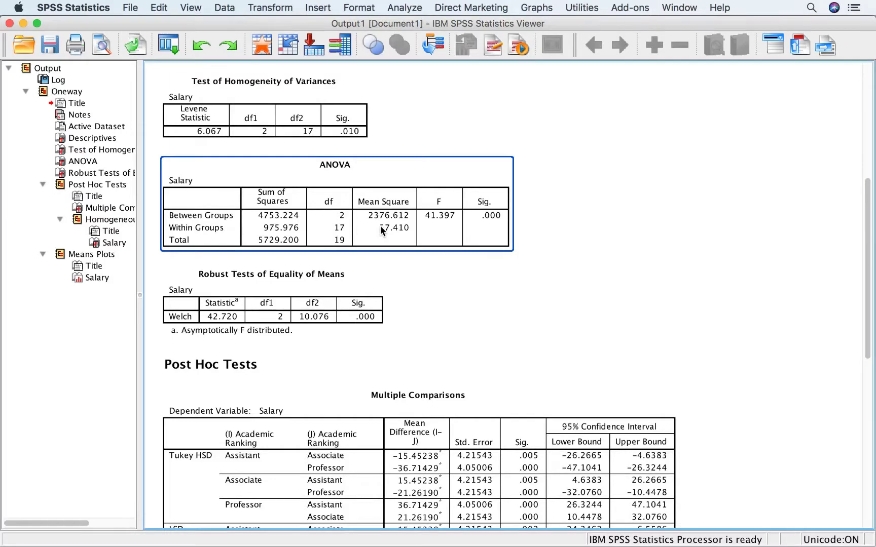
{"action": "left_click", "coordinate": [477, 275]}
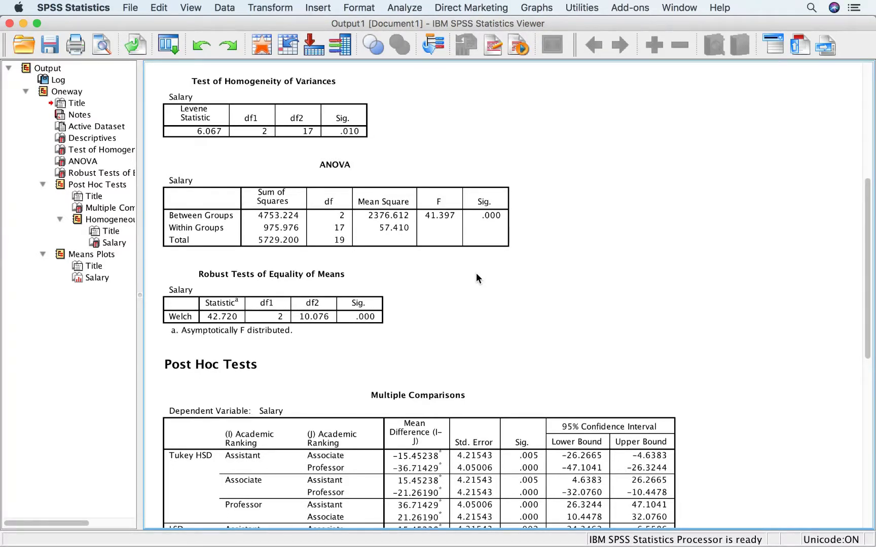
{"action": "scroll", "coordinate": [477, 278], "scroll_direction": "down", "scroll_amount": 2}
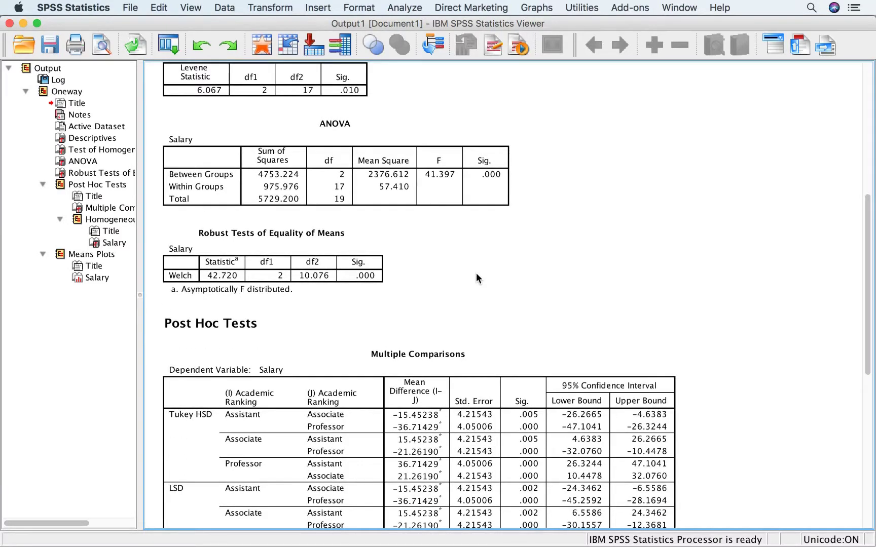
{"action": "left_click", "coordinate": [357, 271]}
Examine the Tukey HSD and LSD salary differences between academic ranks in the Multiple Comparisons table
{"action": "scroll", "coordinate": [492, 277], "scroll_direction": "down", "scroll_amount": 2}
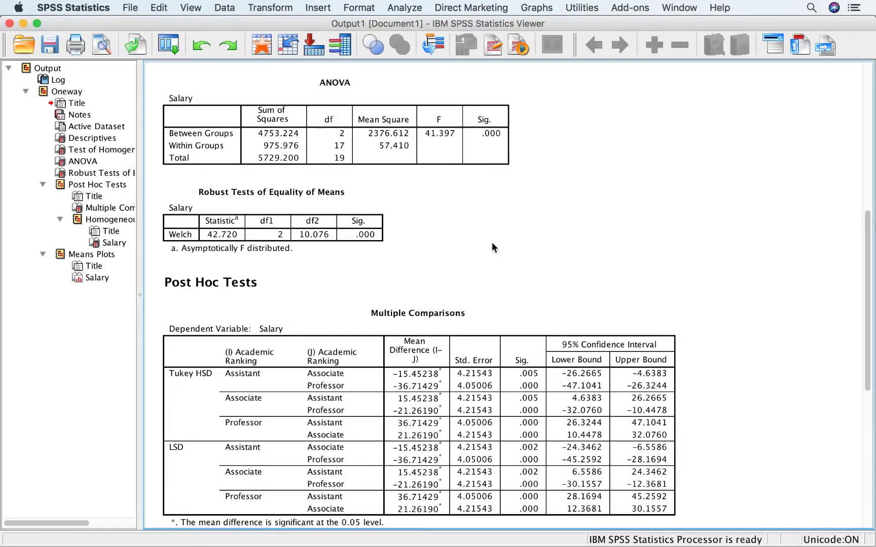
{"action": "scroll", "coordinate": [492, 244], "scroll_direction": "down", "scroll_amount": 10}
{"action": "scroll", "coordinate": [492, 242], "scroll_direction": "up", "scroll_amount": 8}
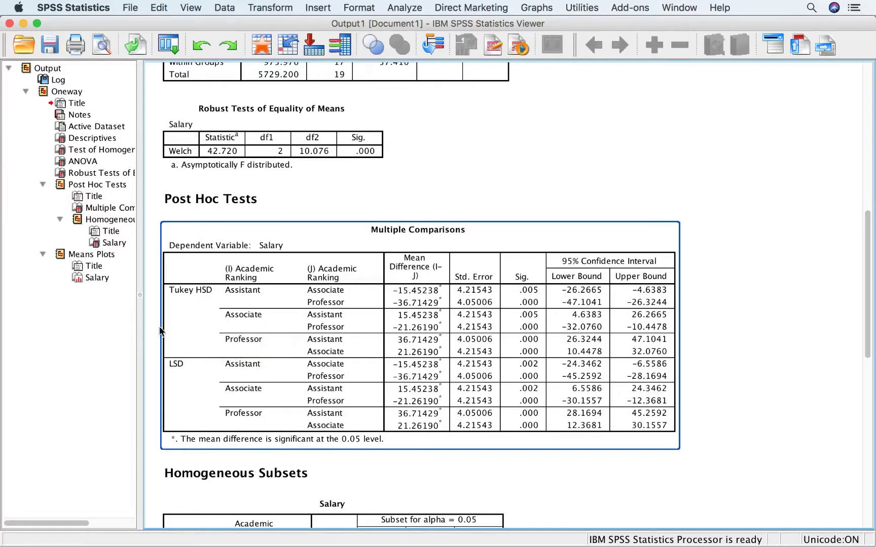
{"action": "left_click", "coordinate": [155, 424]}
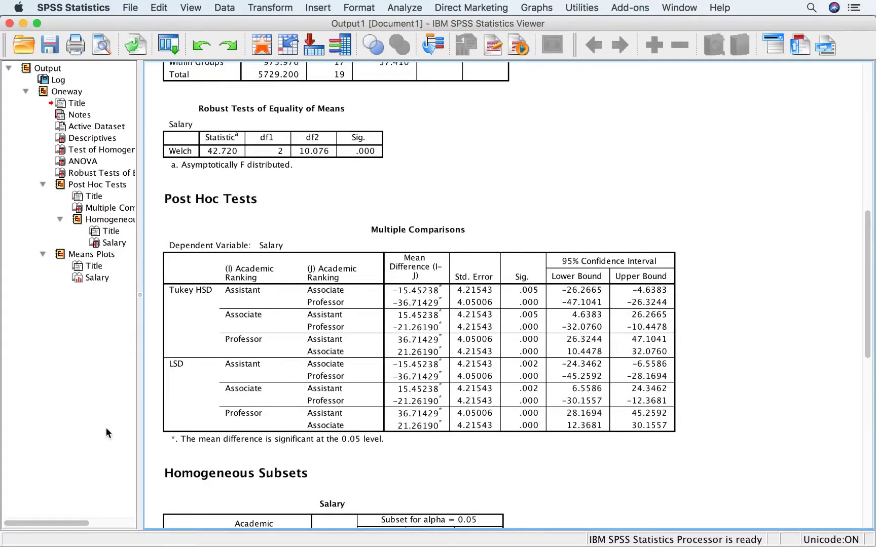
{"action": "left_click", "coordinate": [221, 400]}
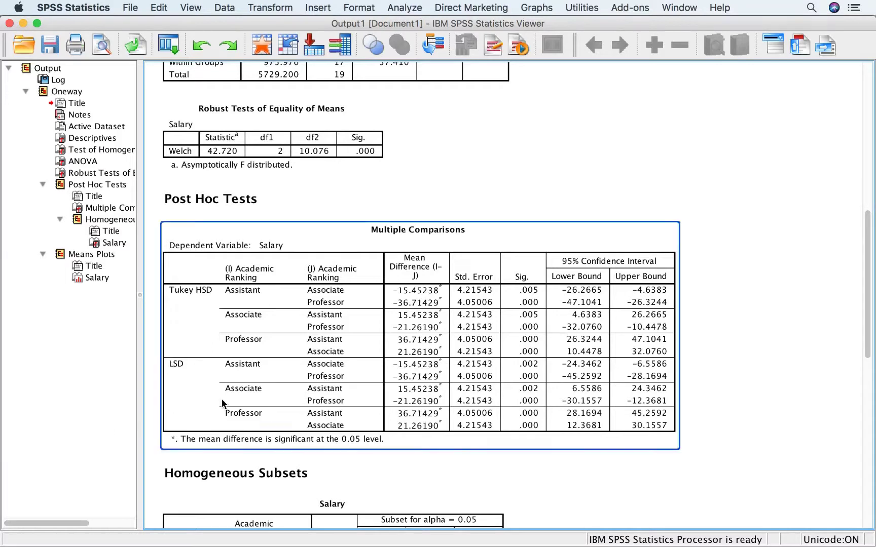
{"action": "left_click", "coordinate": [145, 380]}
{"action": "left_click", "coordinate": [242, 304]}
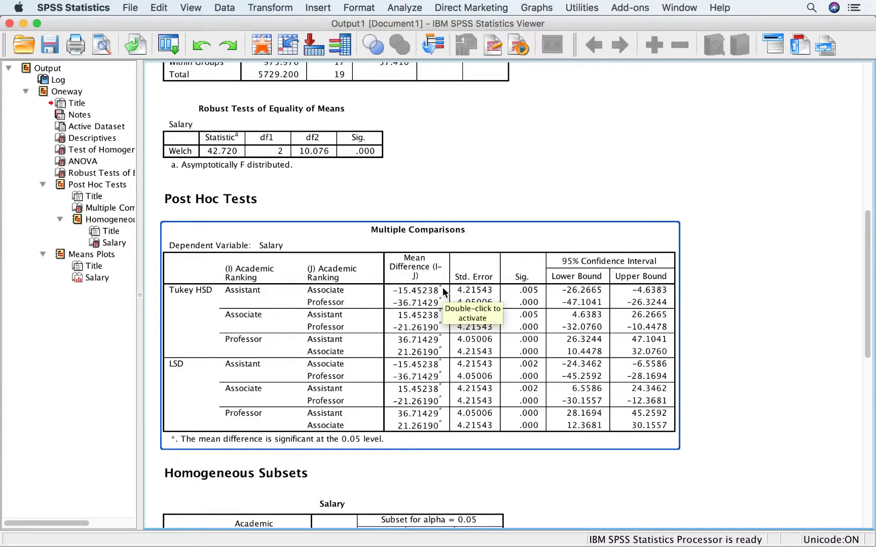
{"action": "left_click", "coordinate": [518, 153]}
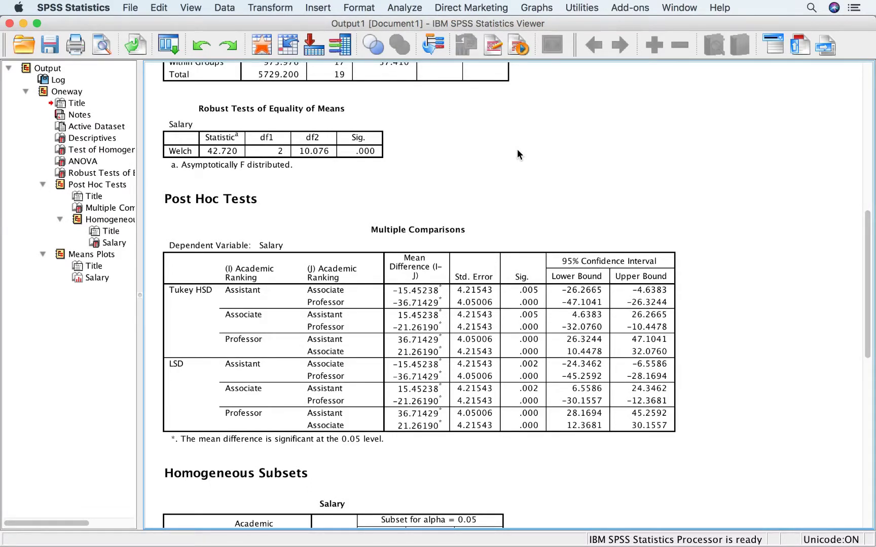
{"action": "left_click", "coordinate": [251, 283]}
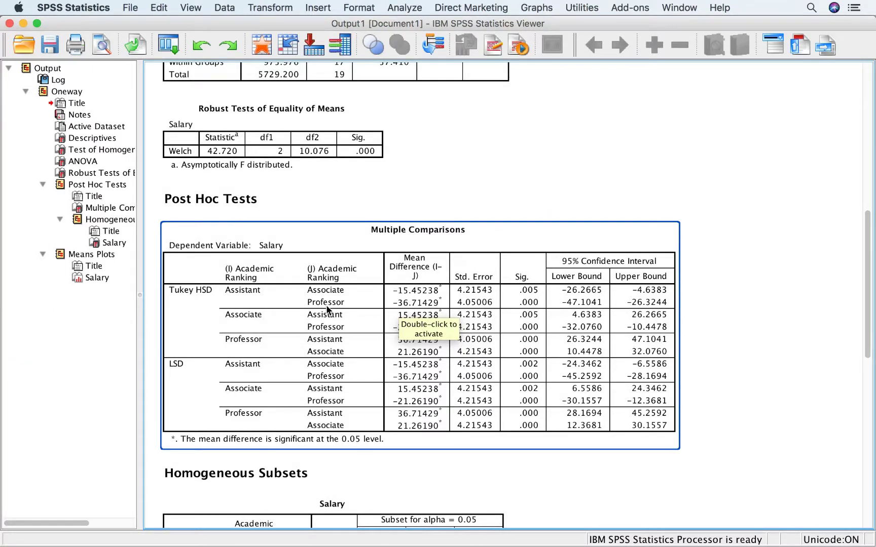
{"action": "left_click", "coordinate": [239, 323]}
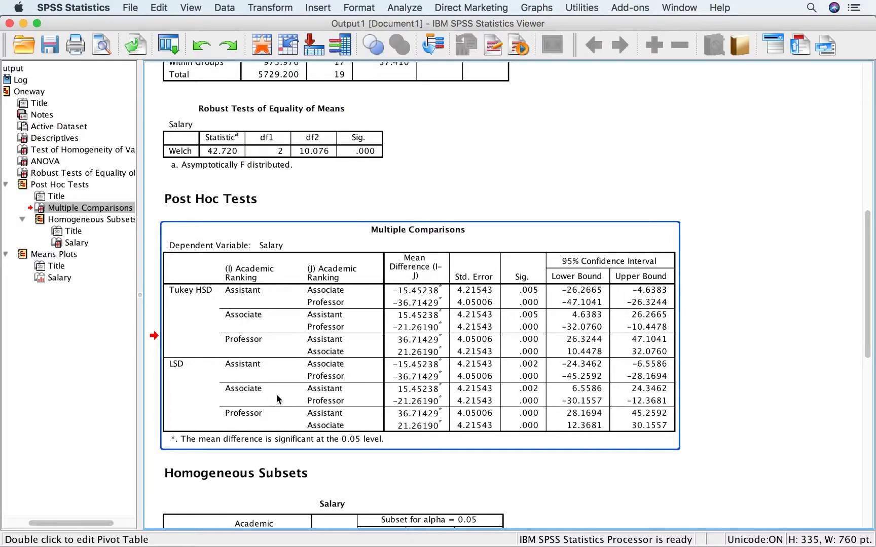
Review the Homogeneous Subsets table and the means plot of salary by academic ranking
{"action": "scroll", "coordinate": [515, 308], "scroll_direction": "down", "scroll_amount": 1}
{"action": "scroll", "coordinate": [514, 307], "scroll_direction": "down", "scroll_amount": 10}
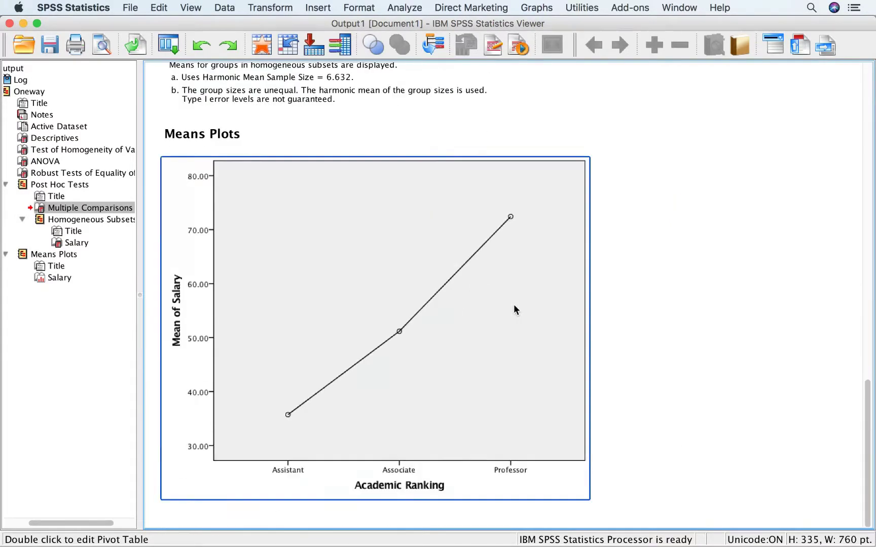
{"action": "scroll", "coordinate": [514, 307], "scroll_direction": "up", "scroll_amount": 8}
{"action": "scroll", "coordinate": [514, 307], "scroll_direction": "down", "scroll_amount": 2}
{"action": "scroll", "coordinate": [514, 309], "scroll_direction": "down", "scroll_amount": 10}
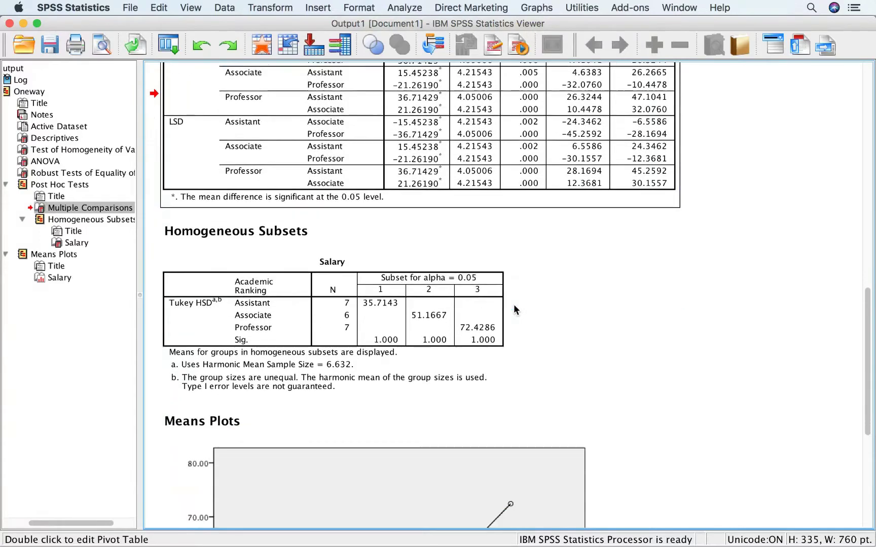